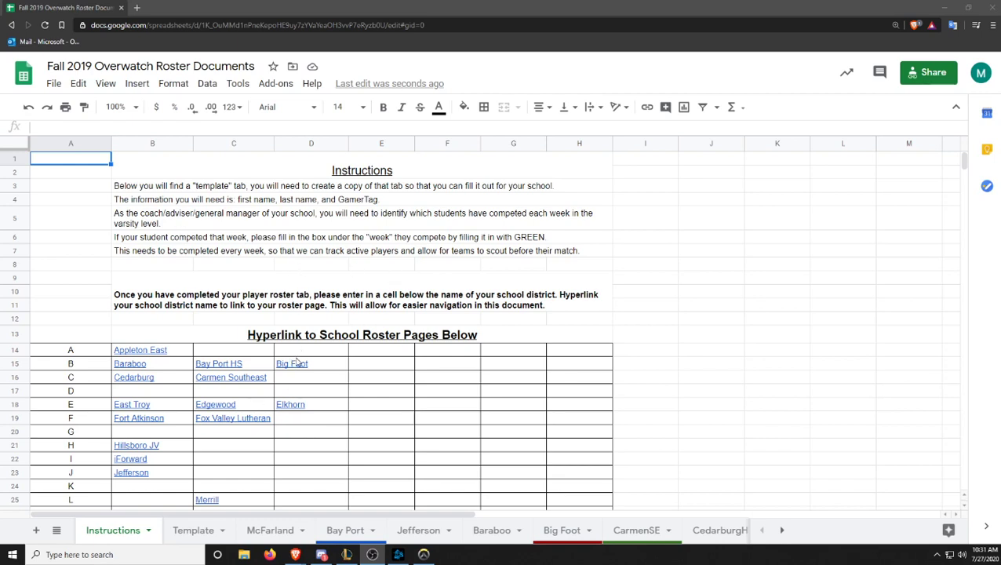
# - Duplicate the Template sheet
pyautogui.click(197, 532)
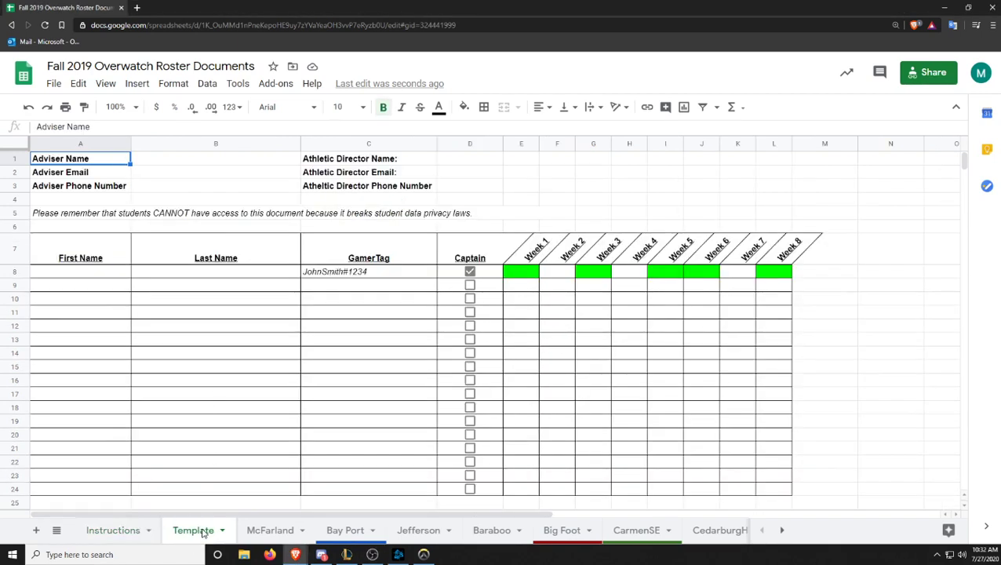
pyautogui.rightClick(202, 533)
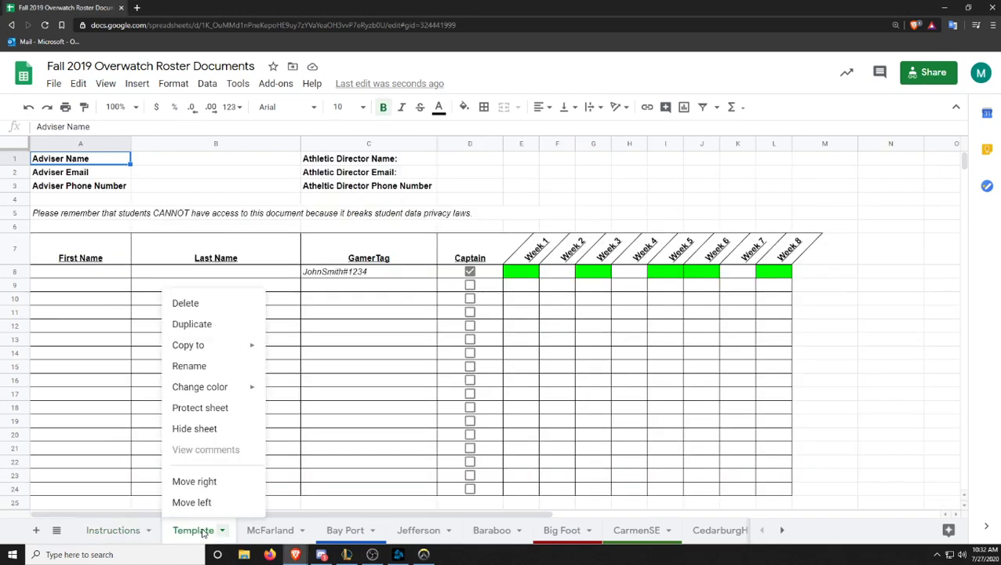
pyautogui.click(211, 325)
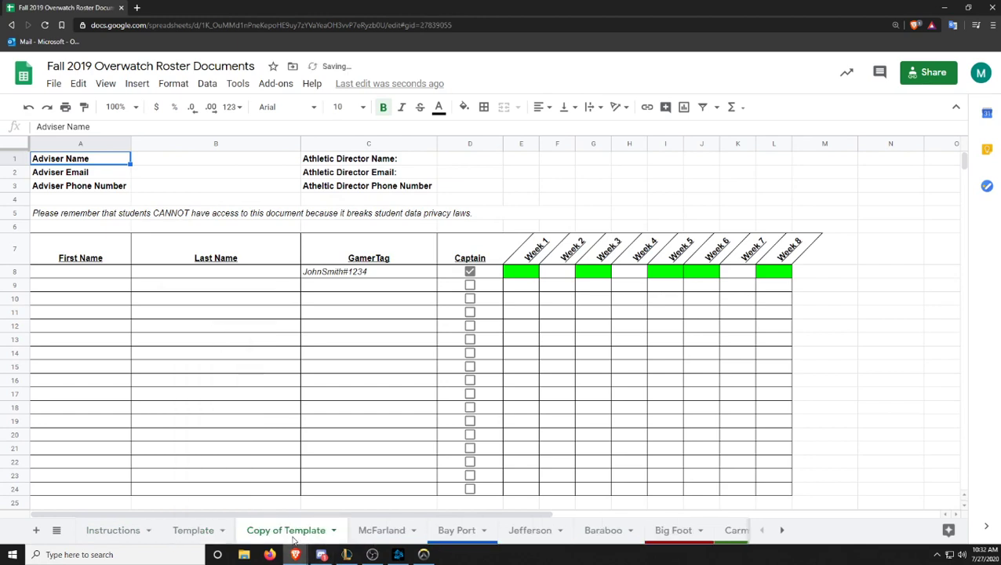
# - Rename the copied sheet to 'Sample'
pyautogui.rightClick(301, 534)
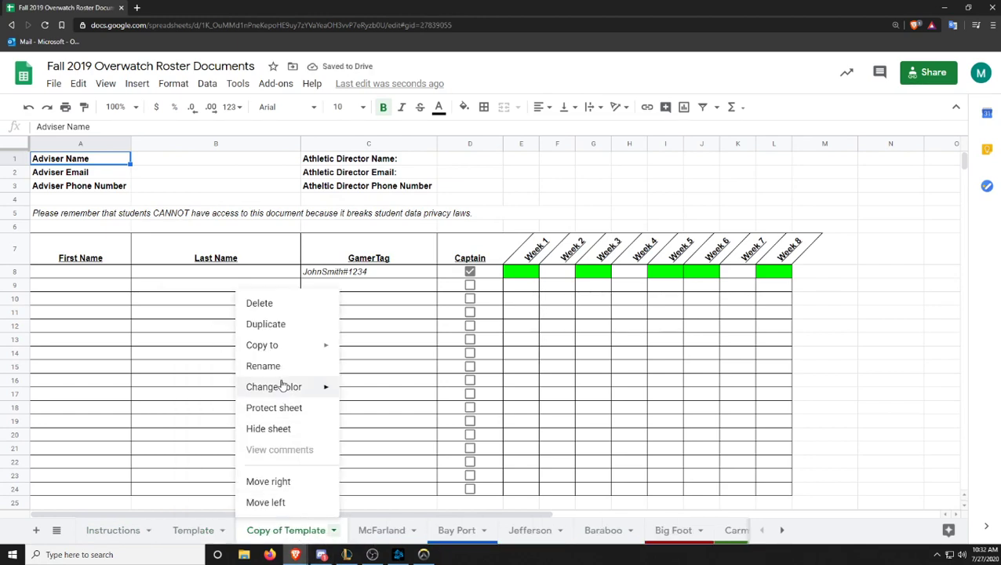
pyautogui.click(263, 367)
pyautogui.write('Sample')
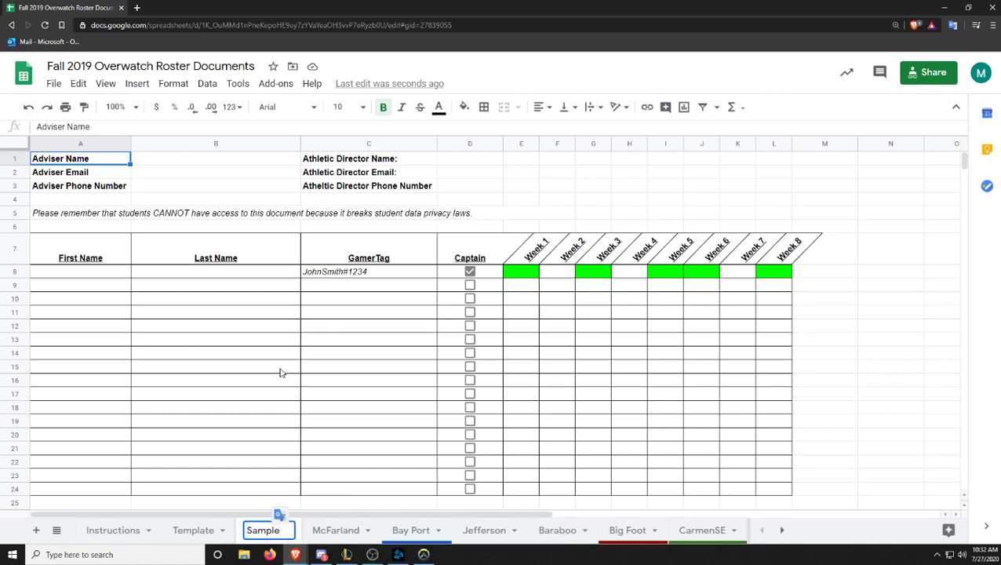
# - Confirm the Sample tab name and look over the header cells B1–B3 and D1–D4
pyautogui.click(87, 285)
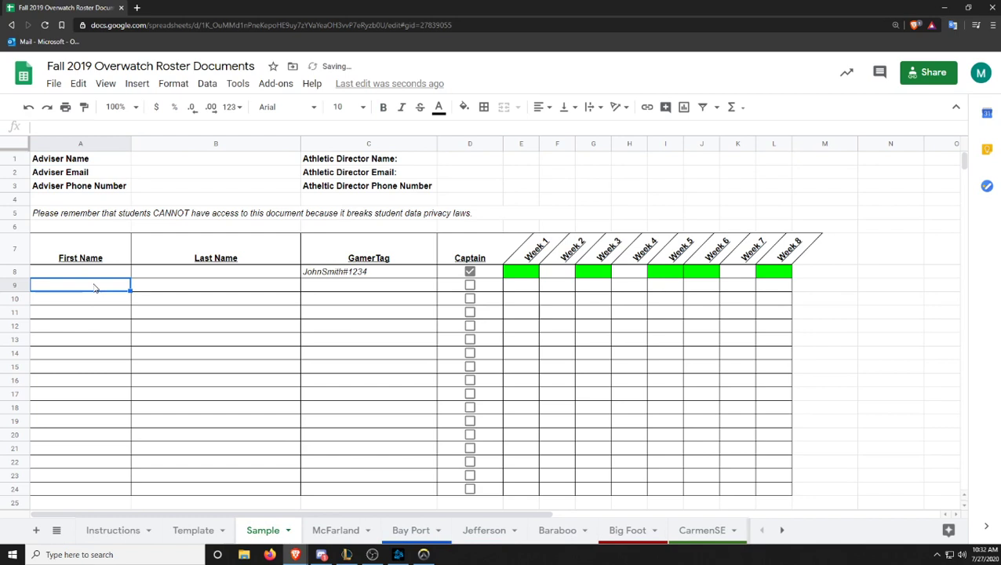
pyautogui.moveTo(212, 163); pyautogui.dragTo(223, 186)
pyautogui.click(228, 190)
pyautogui.moveTo(495, 160); pyautogui.dragTo(472, 194)
pyautogui.click(187, 284)
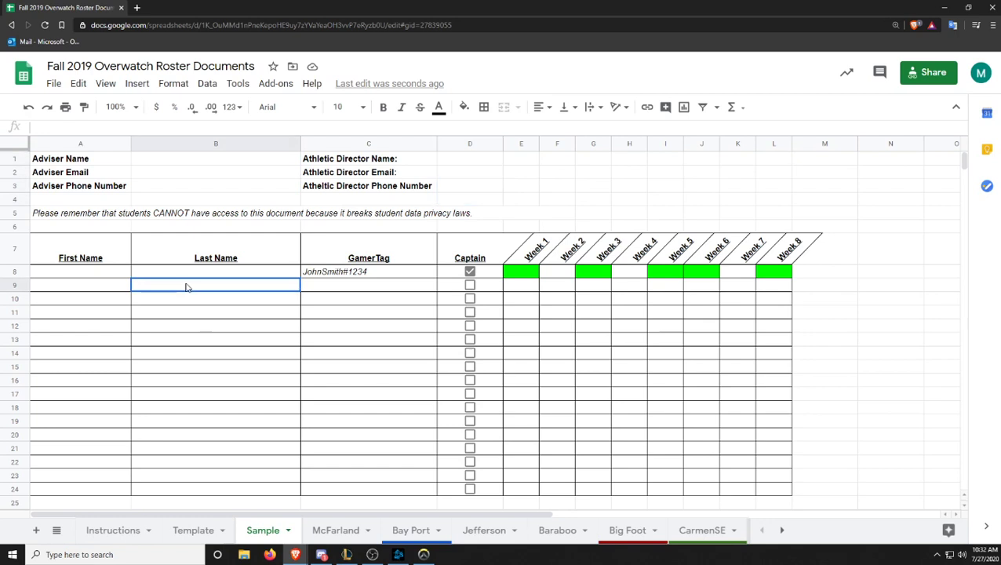
# - Enter the player's first name, last name and GamerTag in cells A9, B9 and C9
pyautogui.click(83, 287)
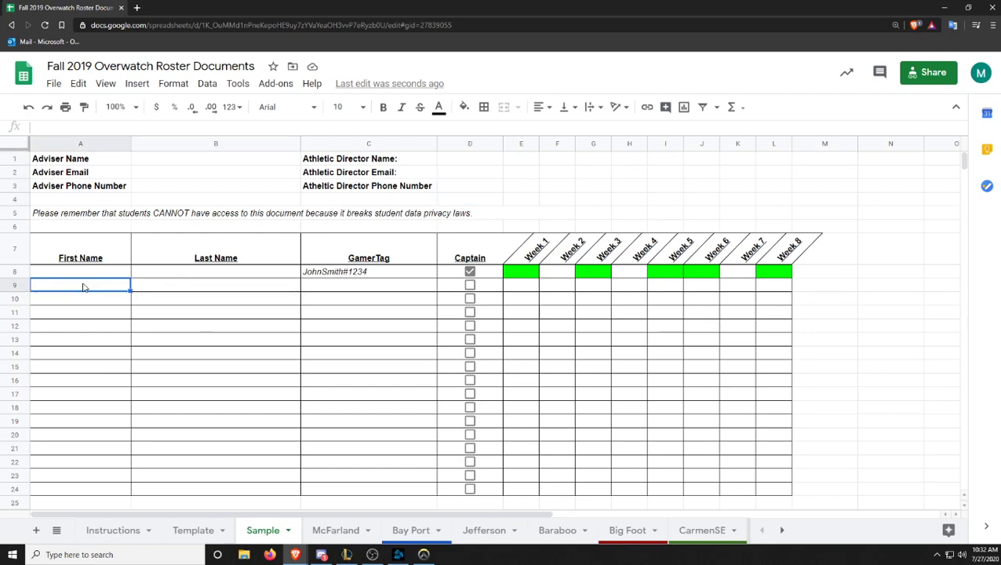
pyautogui.press('Tab')
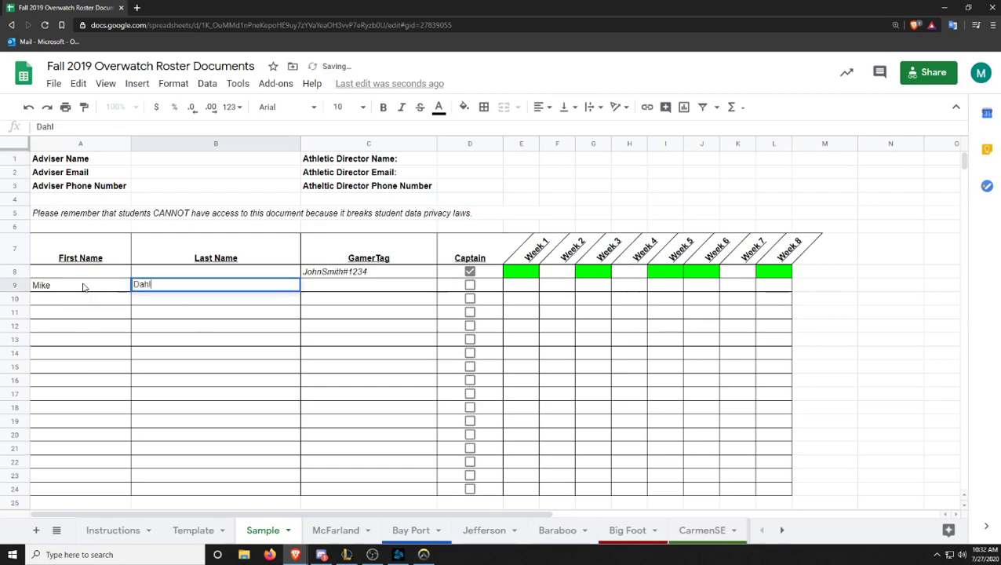
pyautogui.press('Tab')
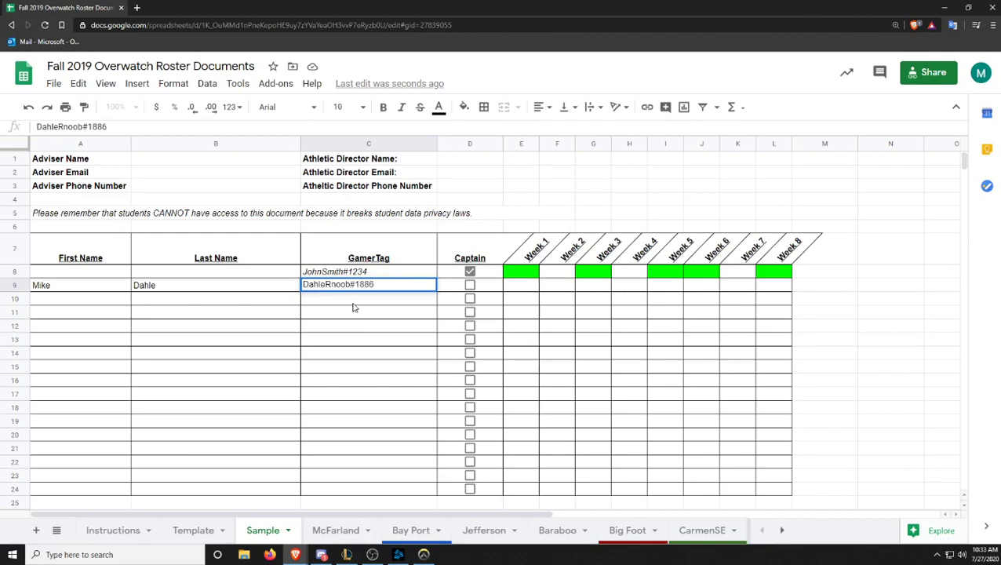
pyautogui.press('Return')
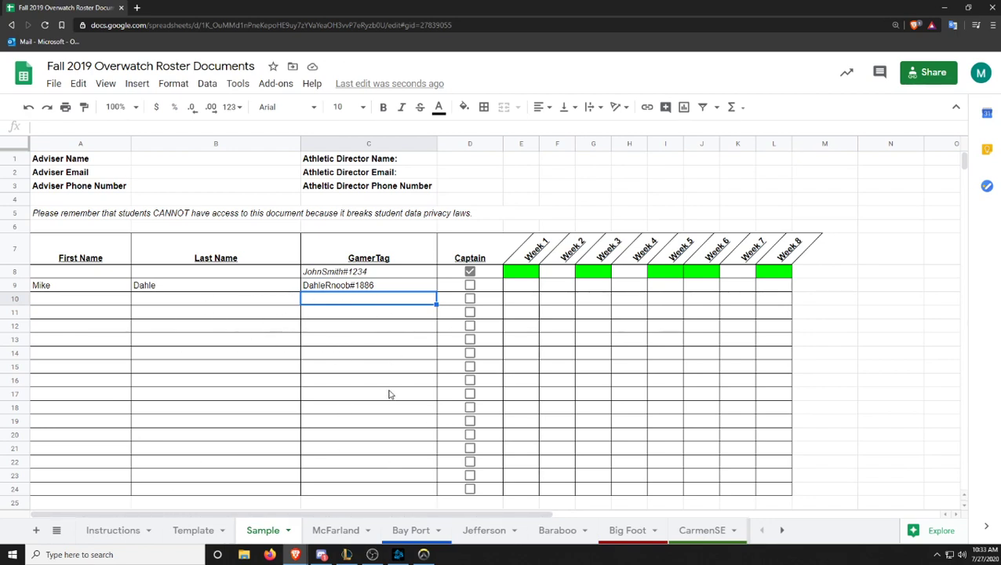
# - On the Instructions sheet, type 'Sample' into cell B32 in the directory's S row
pyautogui.click(124, 530)
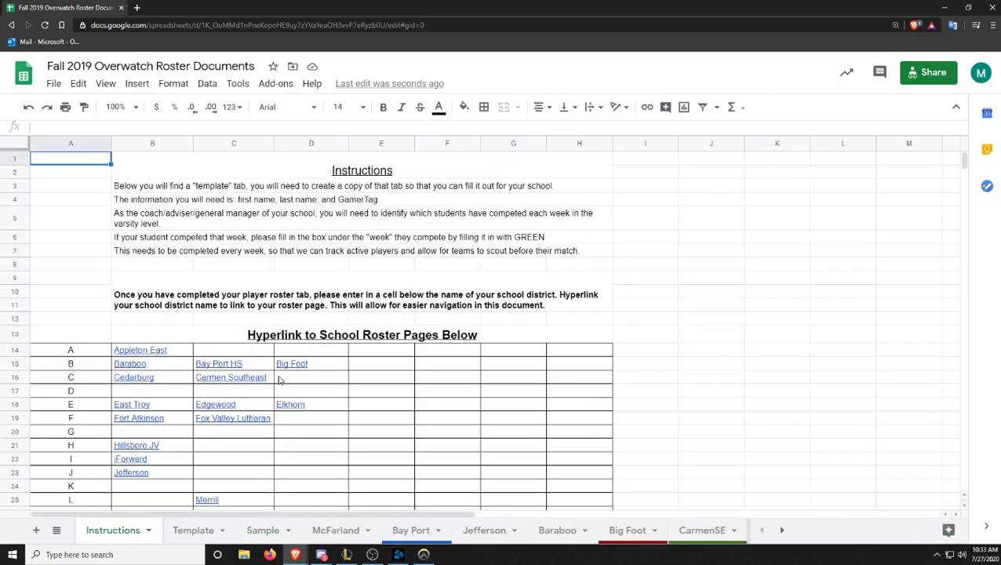
pyautogui.scroll(-5, 279, 376)
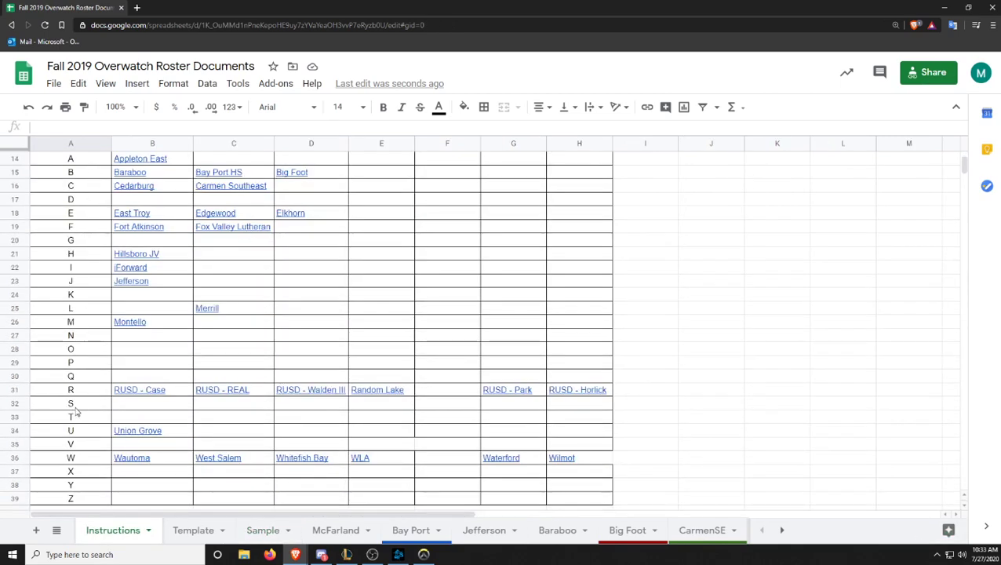
pyautogui.click(143, 407)
pyautogui.write('Sample')
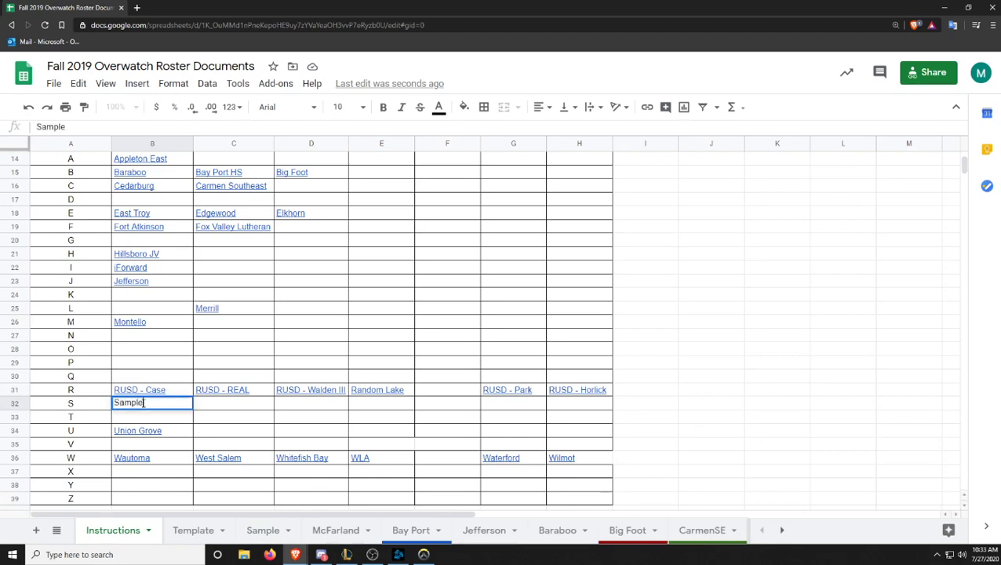
pyautogui.press('Return')
pyautogui.click(139, 406)
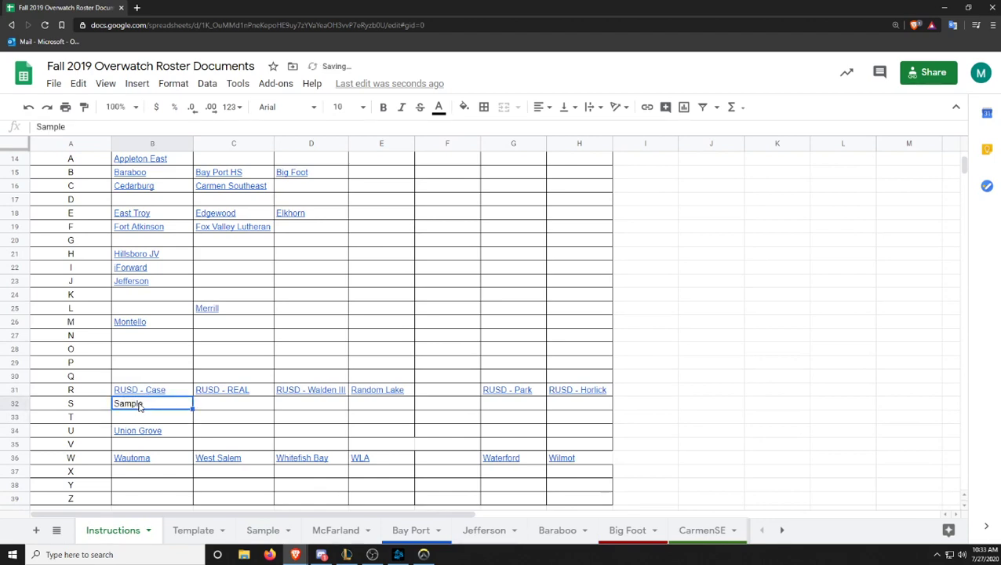
pyautogui.rightClick(139, 406)
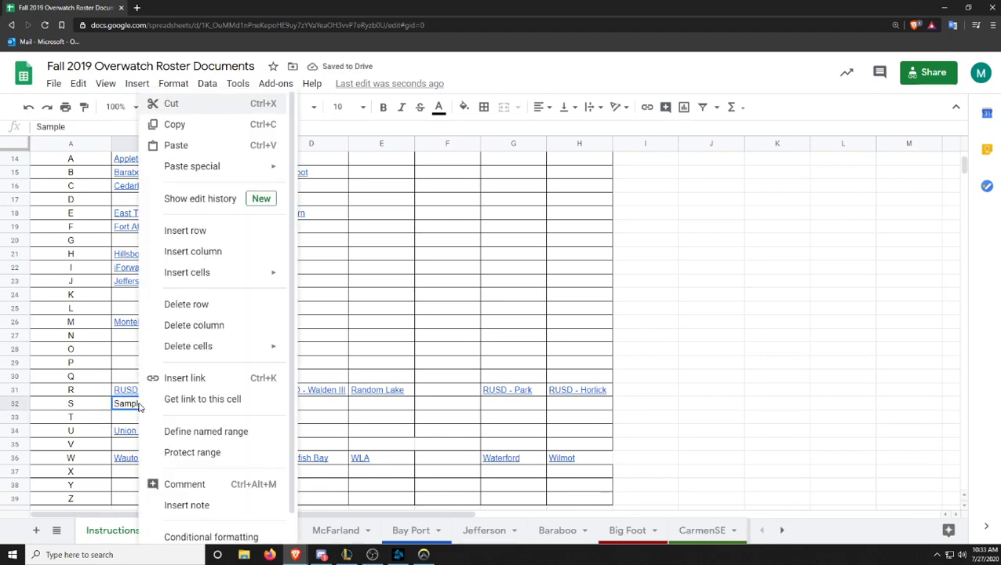
# - Insert a link in B32 targeting the Sample sheet from Sheets in this spreadsheet
pyautogui.click(188, 379)
pyautogui.scroll(-3, 340, 364)
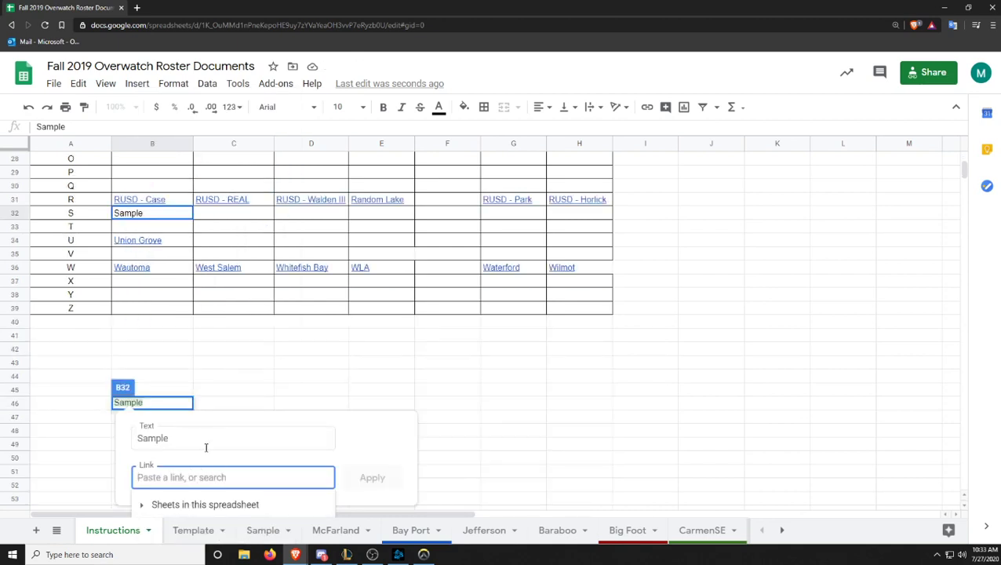
pyautogui.click(142, 506)
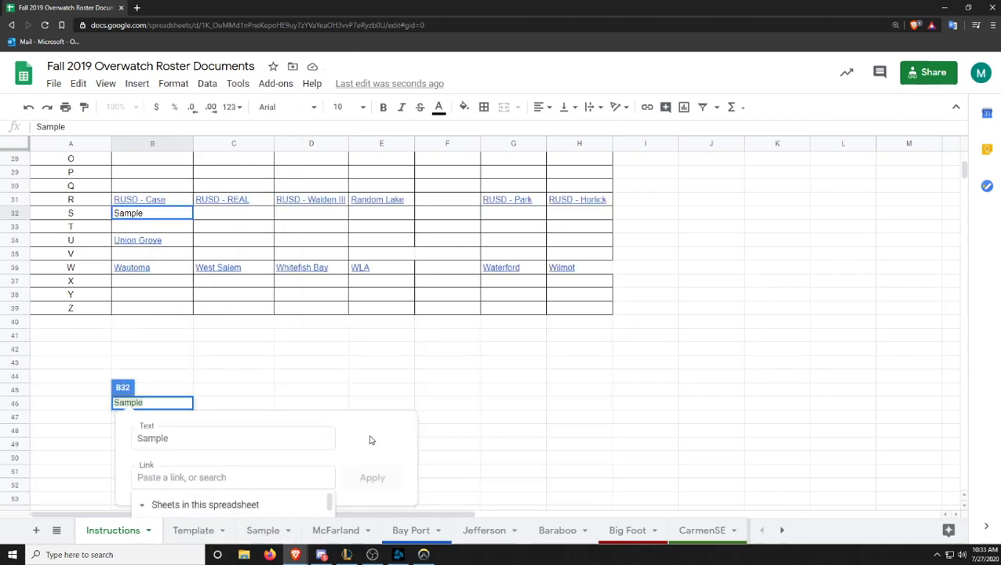
pyautogui.click(214, 474)
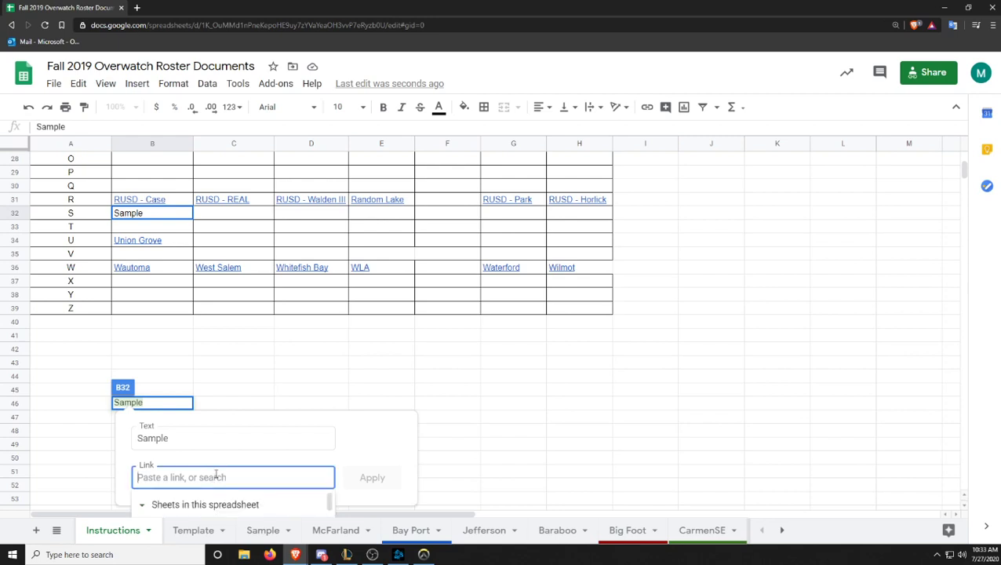
pyautogui.scroll(-3, 192, 506)
pyautogui.scroll(3, 200, 506)
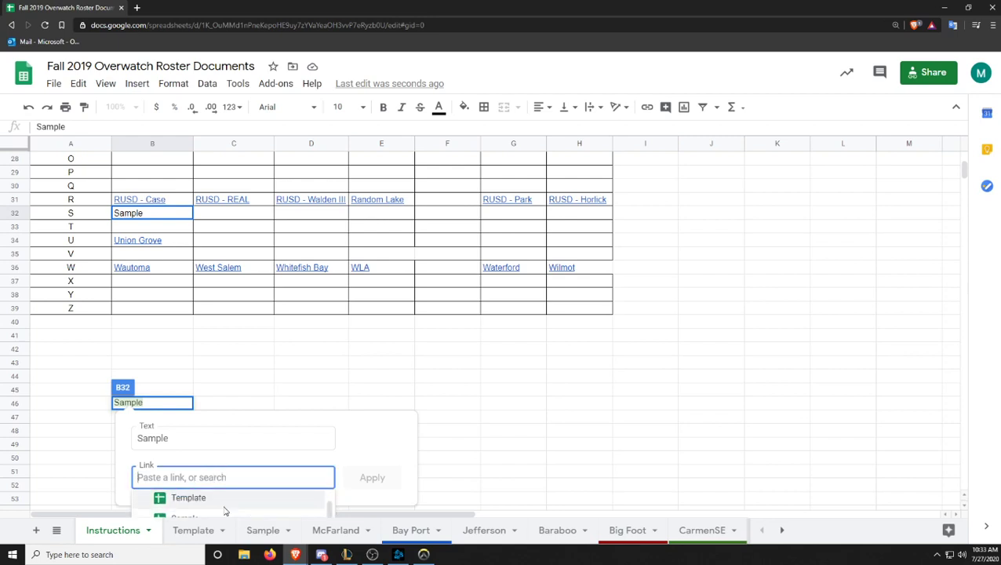
pyautogui.scroll(-3, 218, 510)
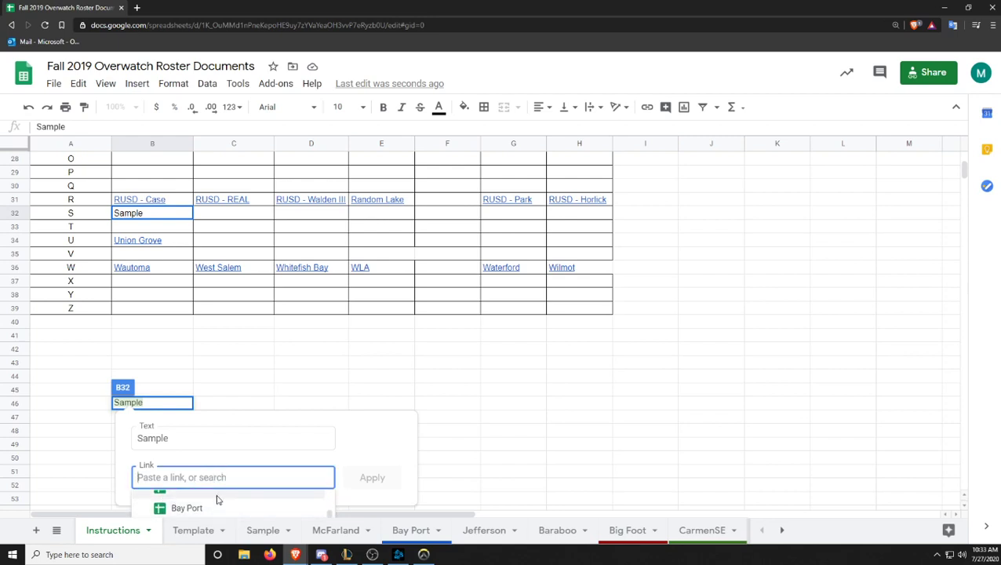
pyautogui.scroll(3, 220, 510)
pyautogui.scroll(-1, 236, 515)
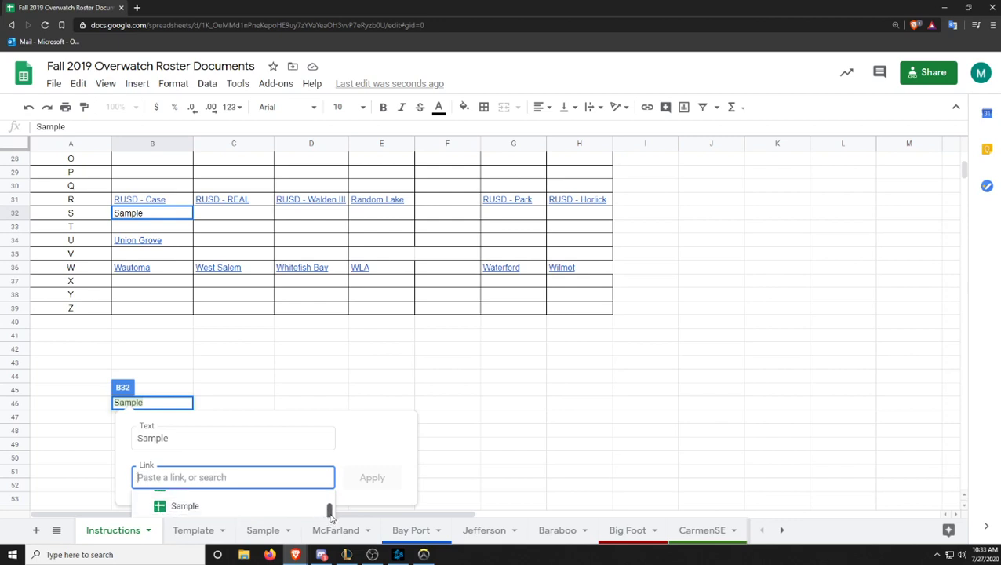
pyautogui.click(215, 510)
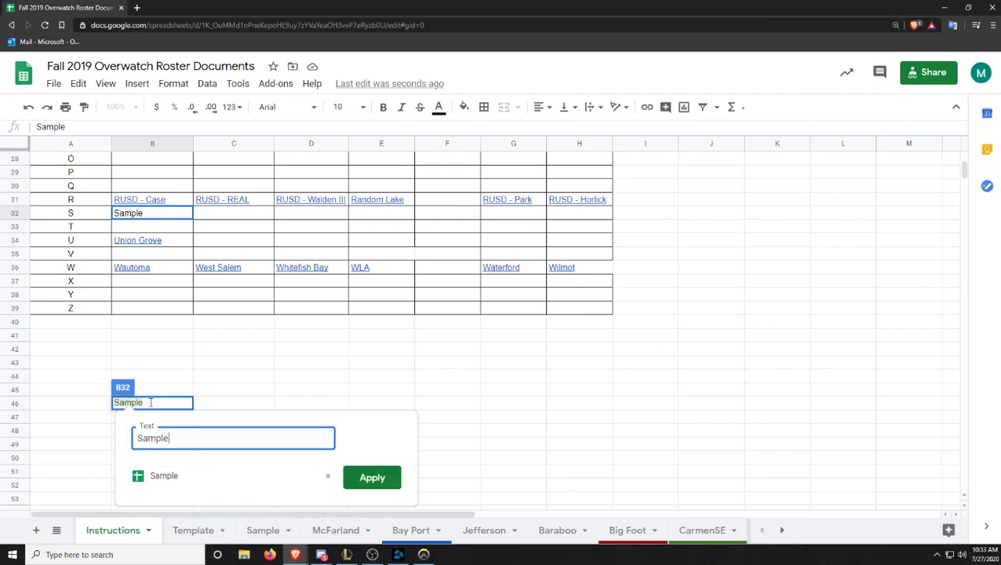
pyautogui.click(368, 477)
pyautogui.click(284, 337)
pyautogui.scroll(3, 302, 359)
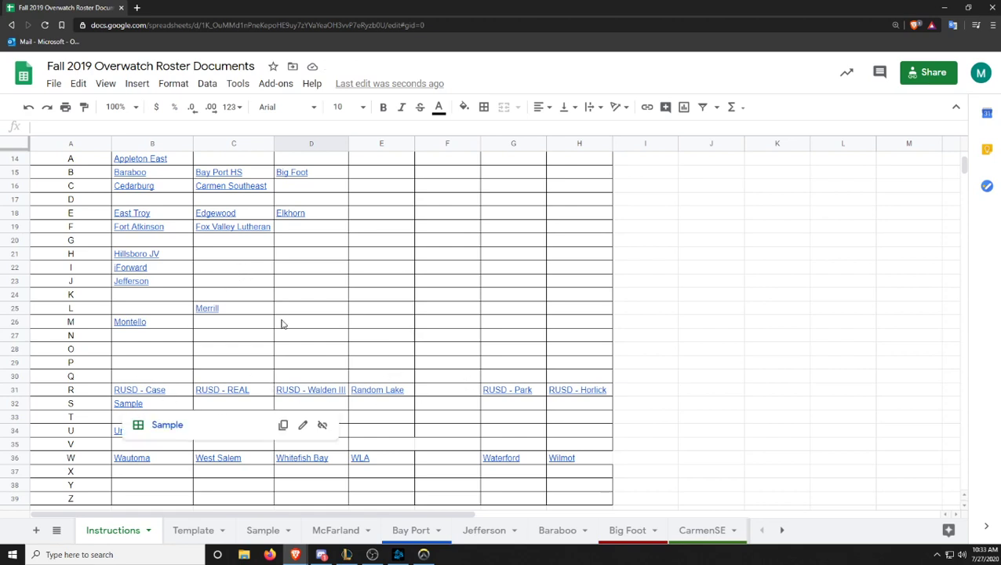
# - Follow the B32 link to the Sample sheet and tick the Captain checkbox in D9
pyautogui.click(131, 405)
pyautogui.click(167, 426)
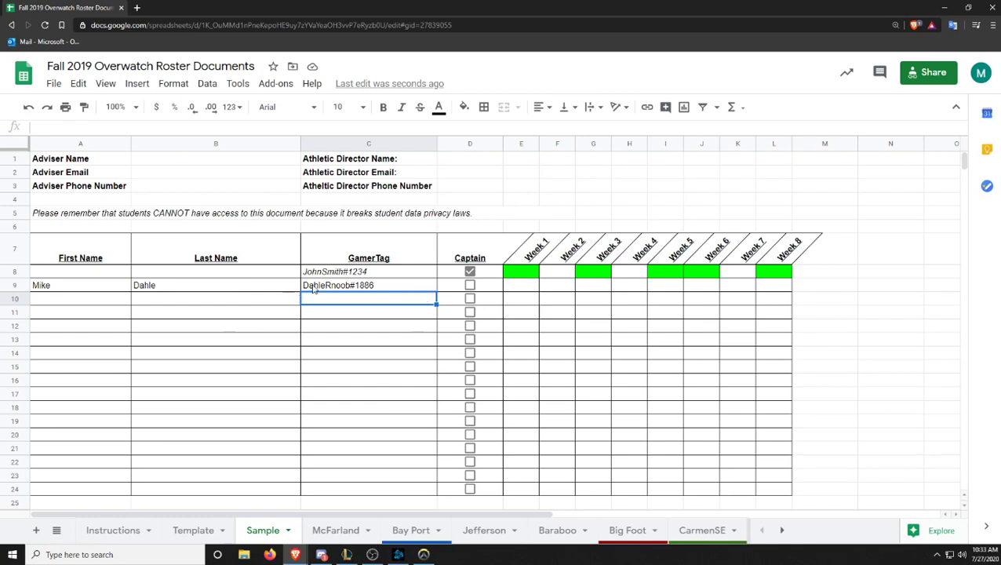
pyautogui.click(368, 286)
pyautogui.click(470, 286)
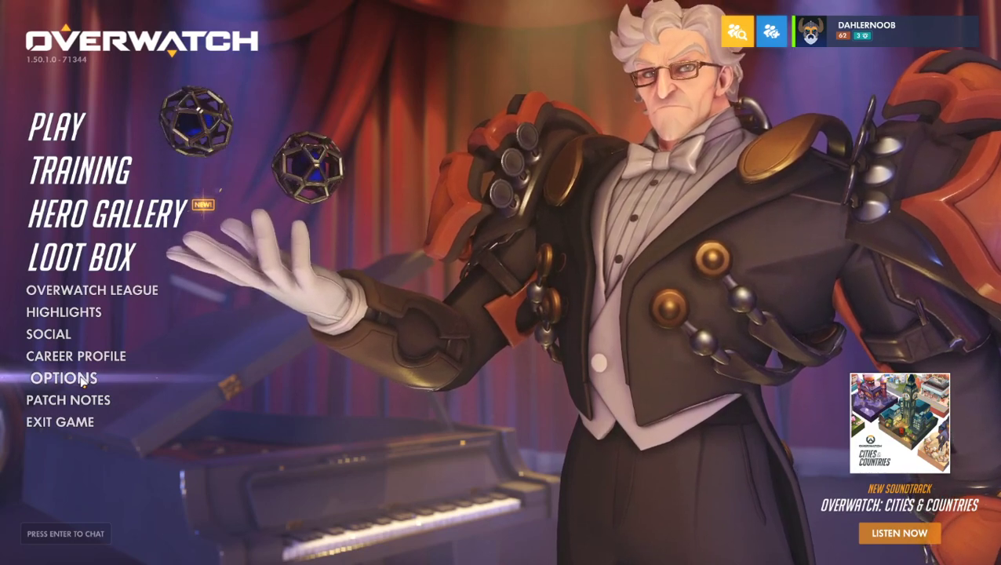
# - Open Overwatch's Options screen on the Social settings
pyautogui.click(82, 380)
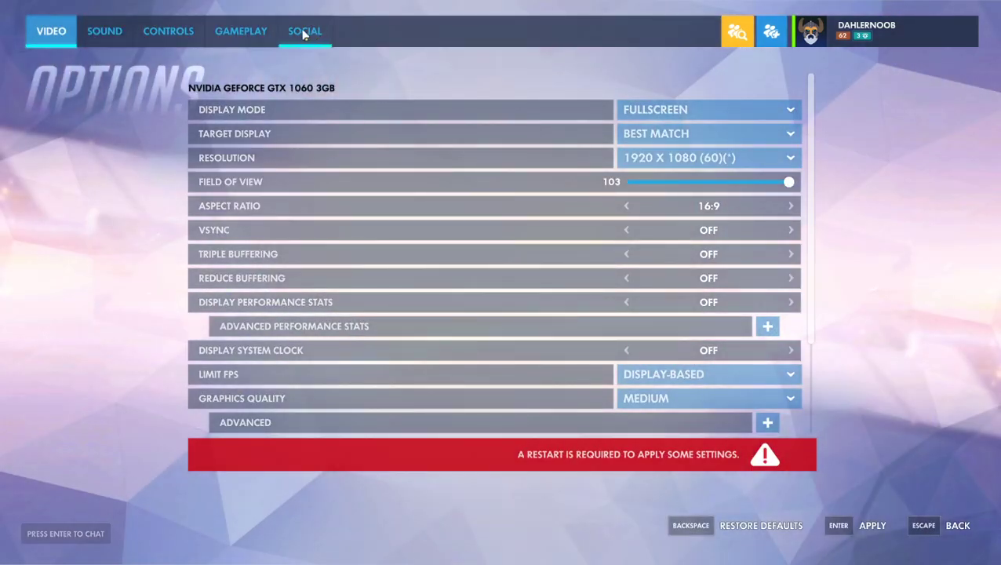
pyautogui.click(308, 31)
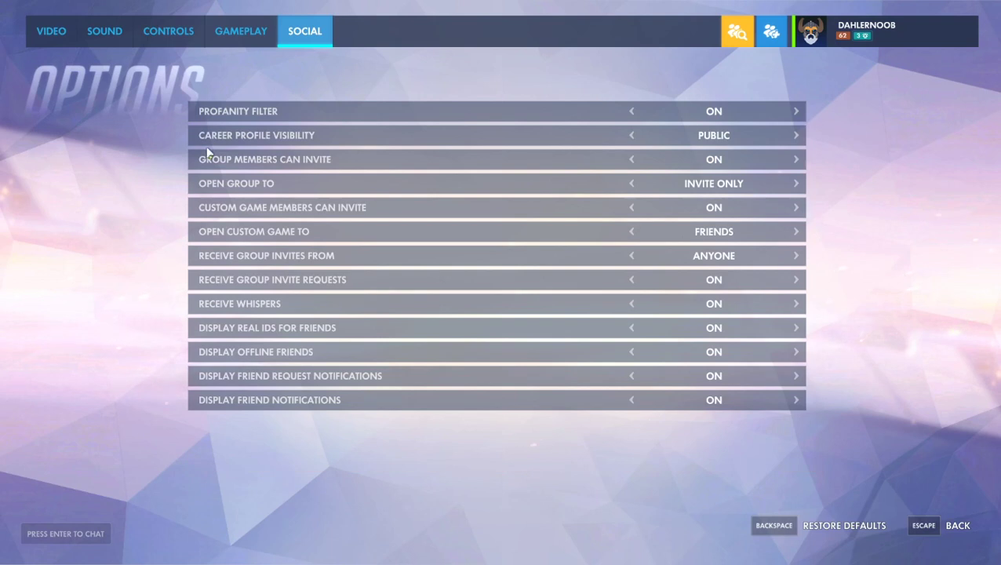